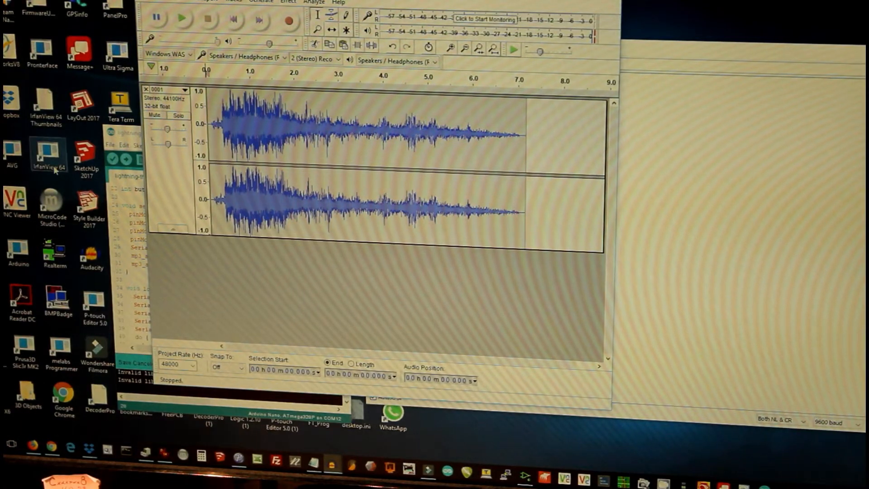
# Move the Audacity window fully on screen and play the stereo thunder clip.
pyautogui.moveTo(292, 0); pyautogui.dragTo(280, 2)
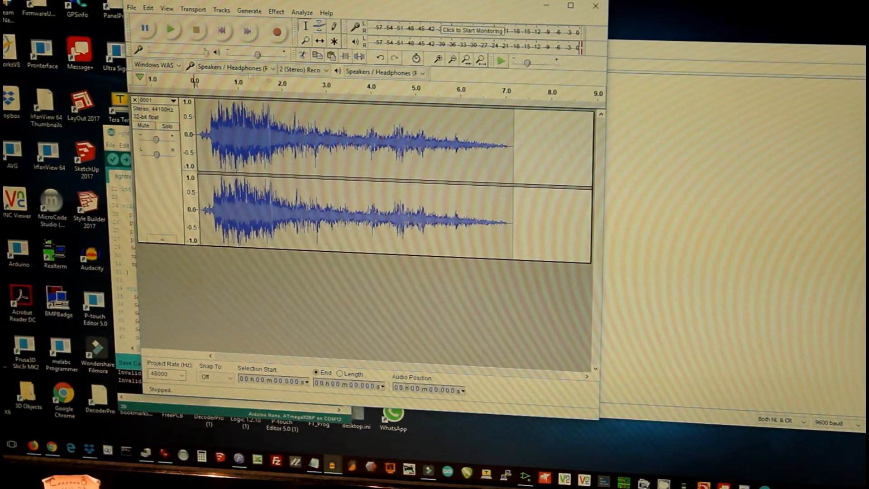
pyautogui.press('space')
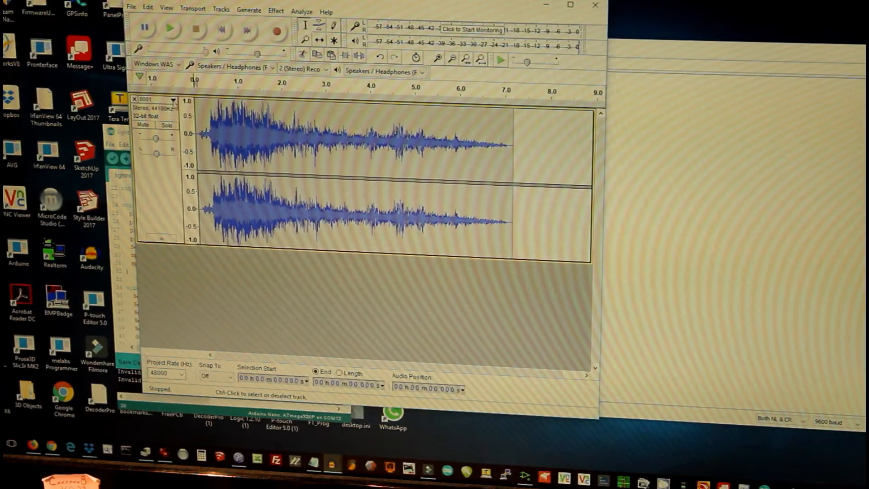
pyautogui.click(174, 102)
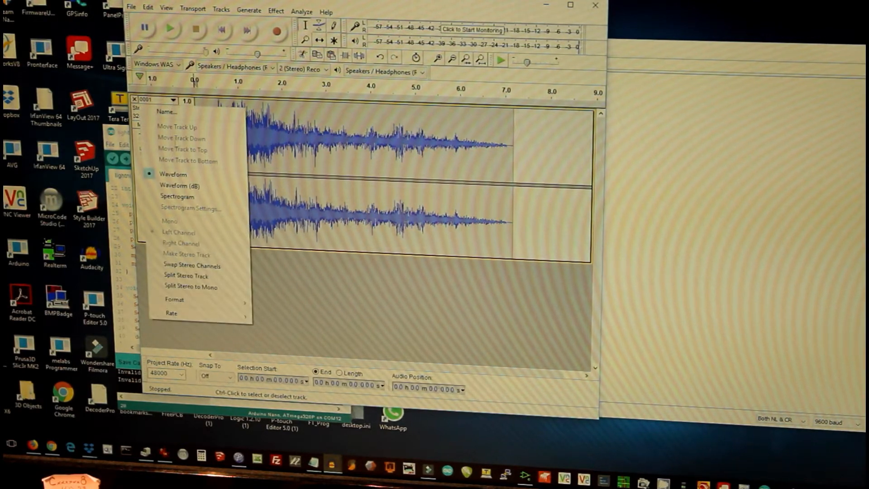
# Choose Split Stereo Track to get separate Left and Right tracks, then listen to them.
pyautogui.click(185, 275)
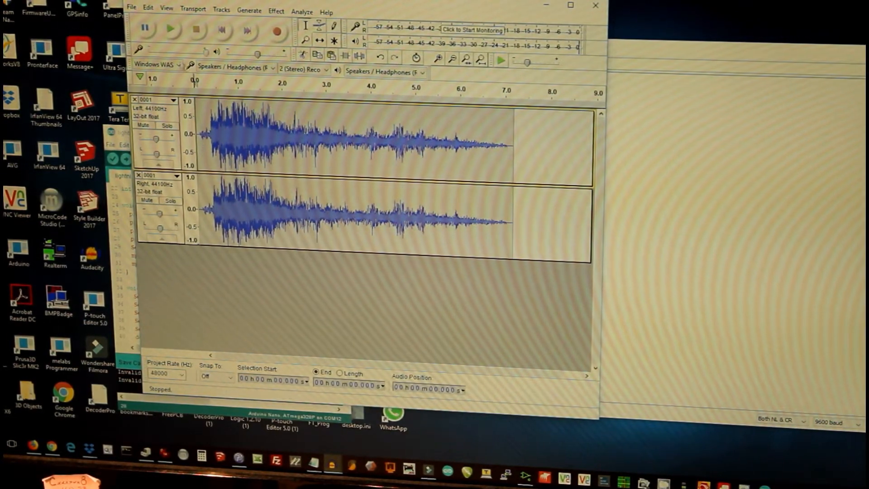
pyautogui.click(171, 29)
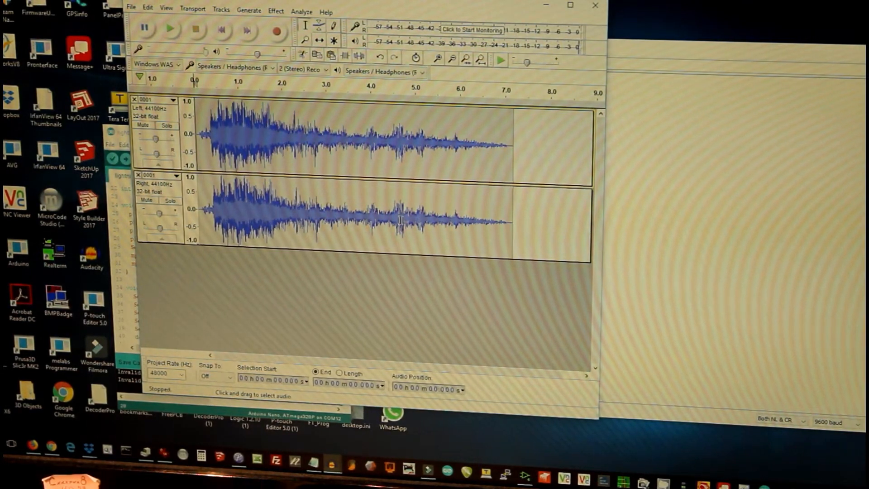
pyautogui.click(460, 212)
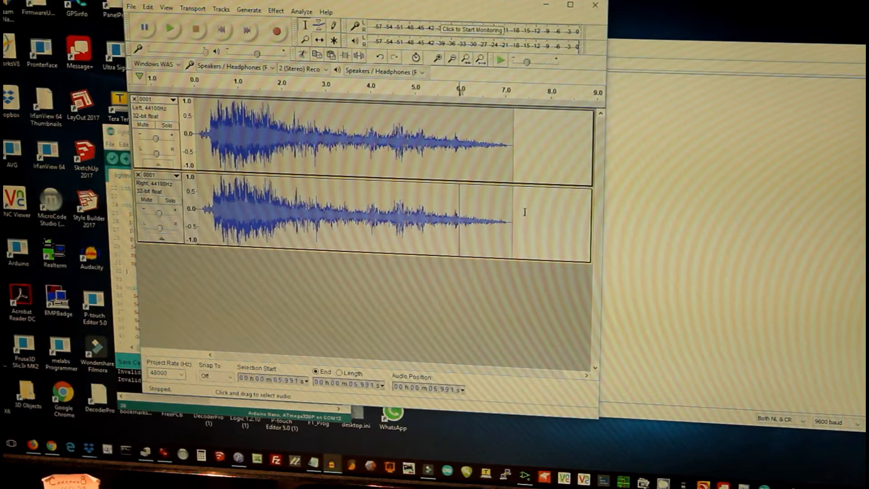
# Delete the Right track's audio and copy the Left track's audio.
pyautogui.moveTo(523, 208); pyautogui.dragTo(255, 204)
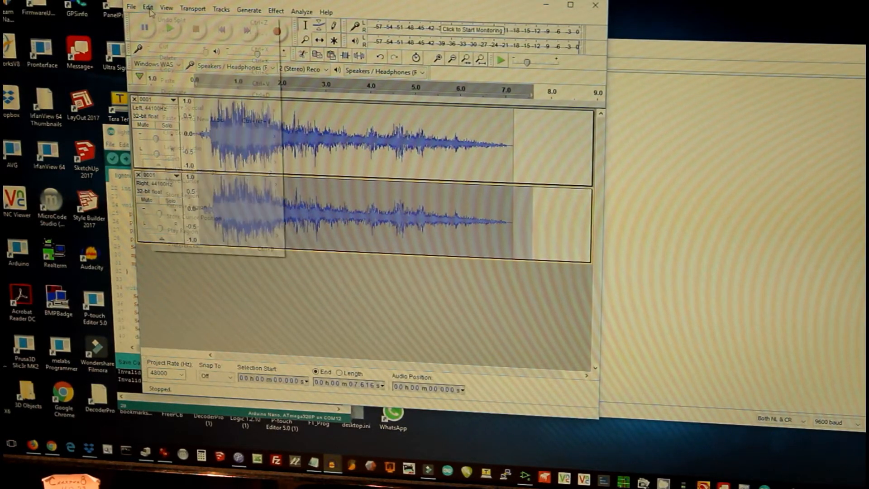
pyautogui.click(148, 11)
pyautogui.click(167, 58)
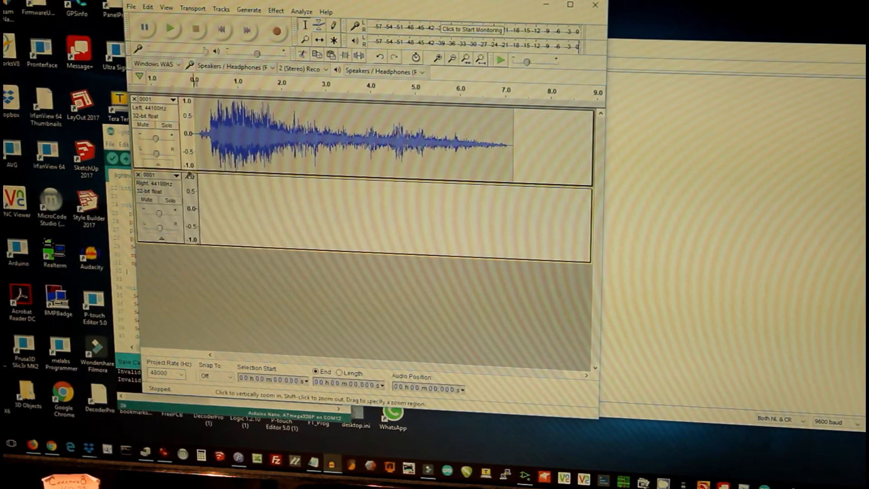
pyautogui.moveTo(536, 143); pyautogui.dragTo(204, 132)
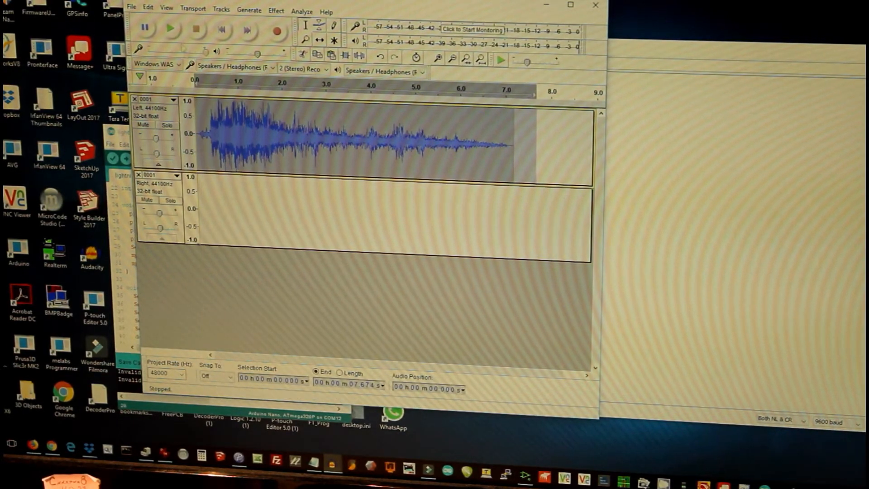
pyautogui.click(149, 10)
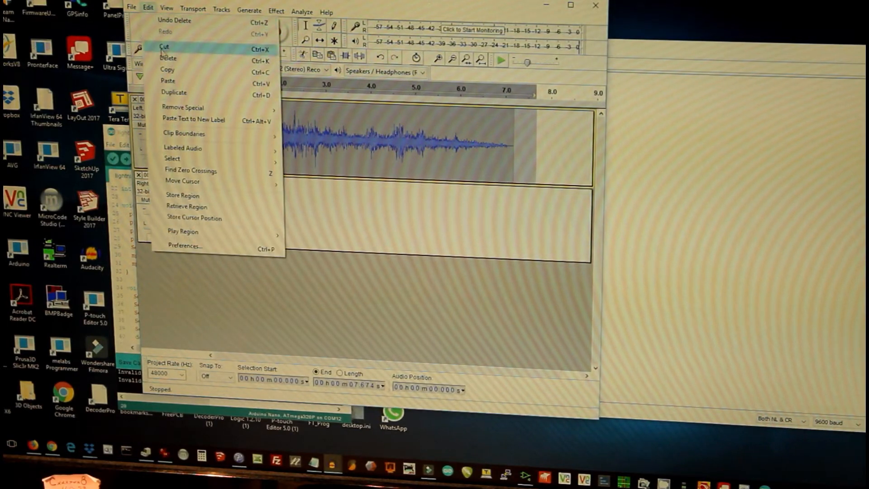
pyautogui.click(163, 35)
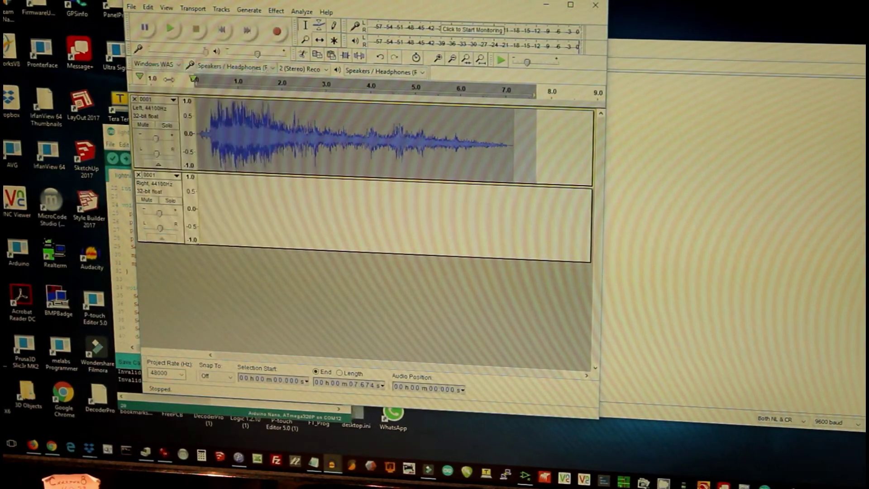
# Paste the copied audio into the Right track at 3.1 s and play both tracks from 0 s.
pyautogui.click(333, 202)
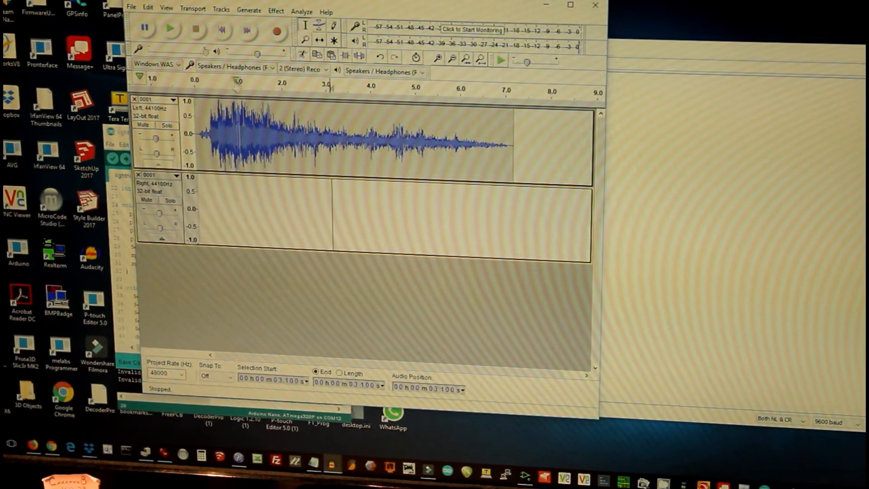
pyautogui.click(147, 9)
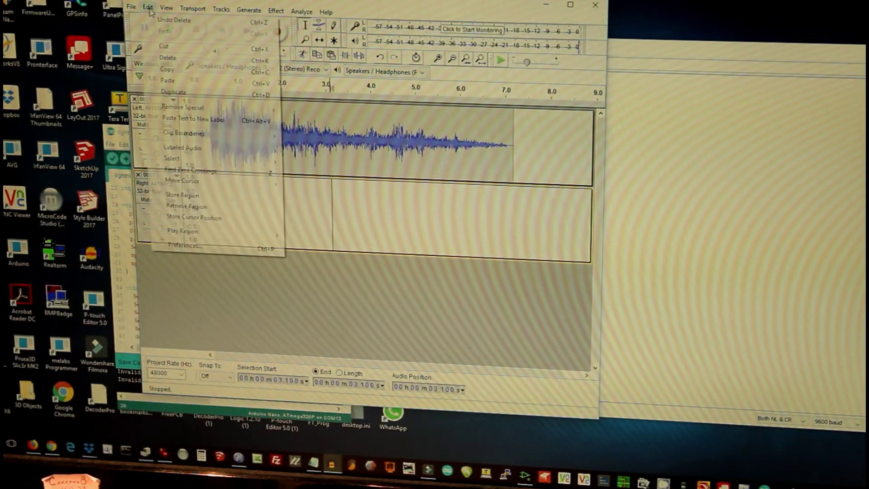
pyautogui.click(168, 83)
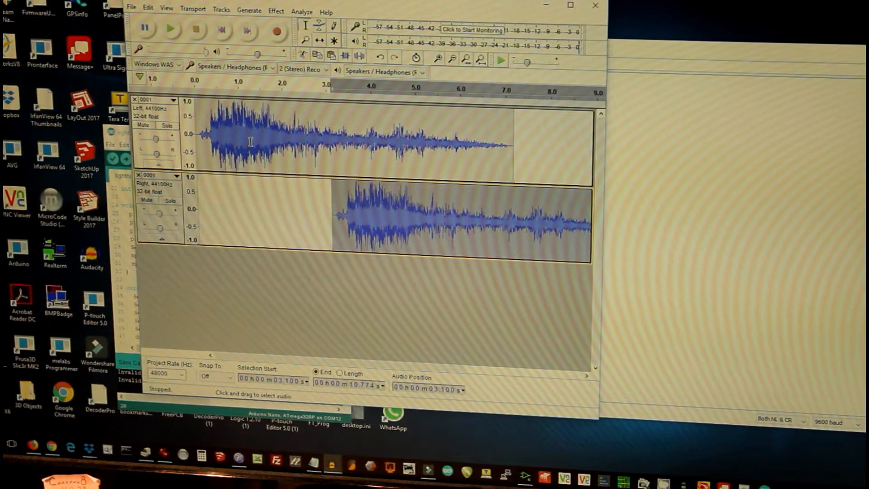
pyautogui.click(237, 132)
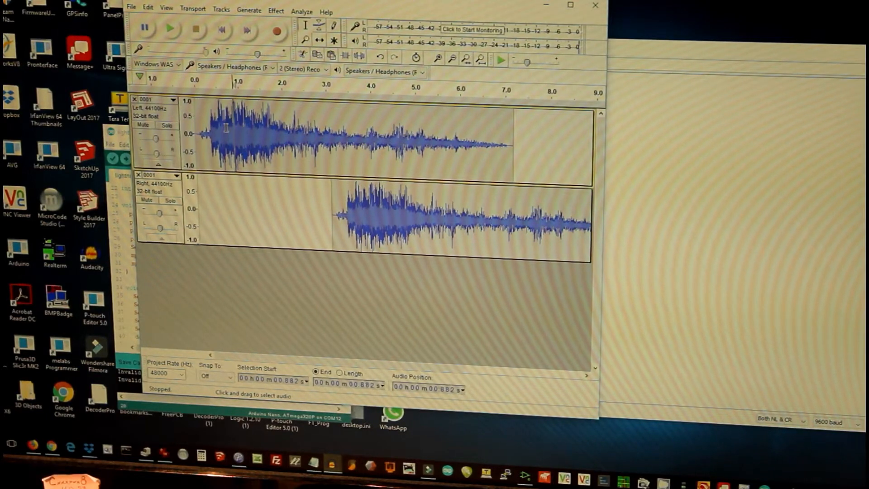
pyautogui.click(197, 132)
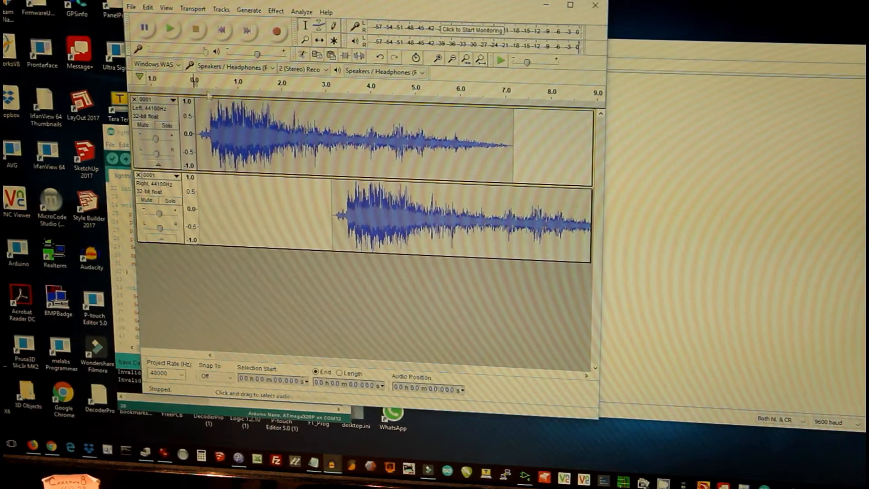
pyautogui.click(171, 31)
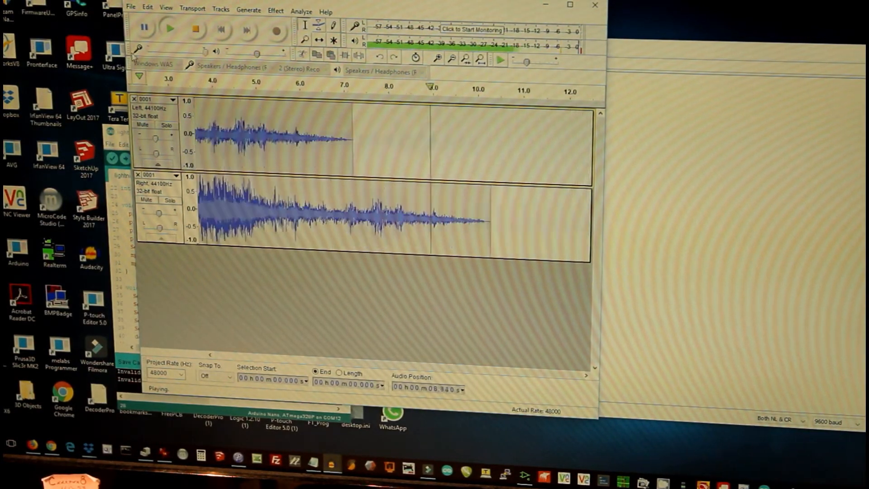
# Start Export Audio and set the destination to the mp3 folder on the SD card (H:).
pyautogui.click(132, 10)
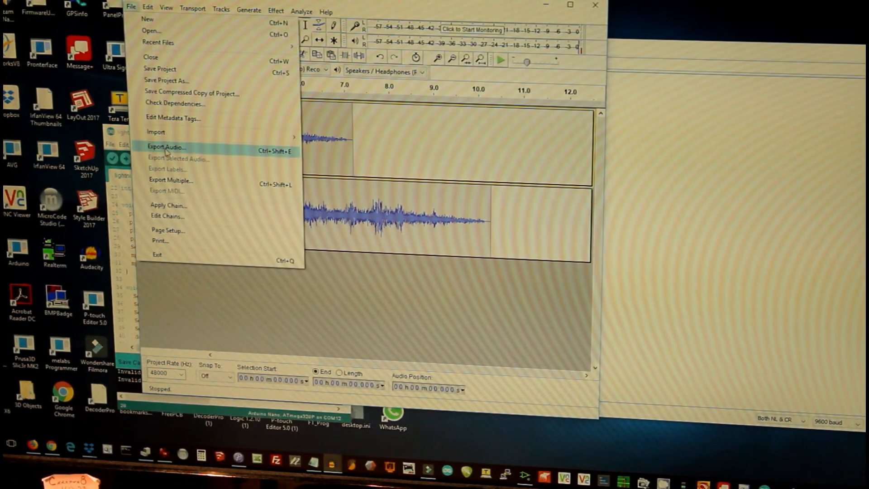
pyautogui.click(164, 147)
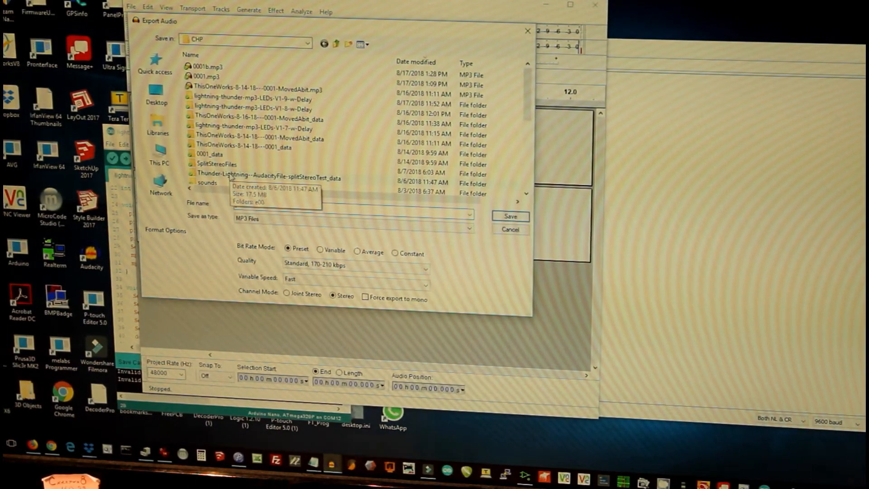
pyautogui.click(308, 44)
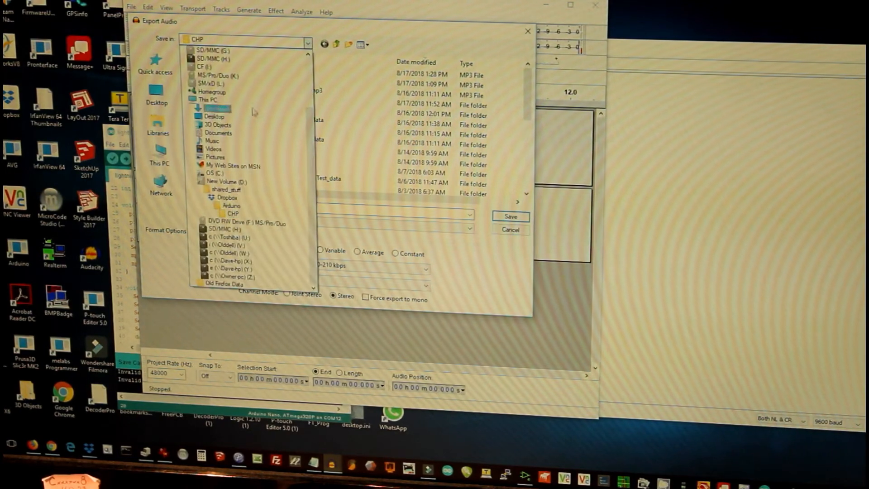
pyautogui.click(218, 102)
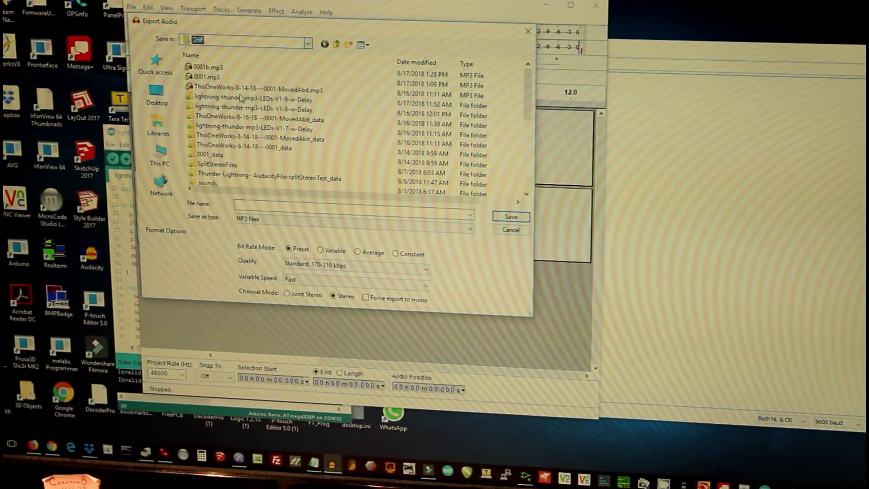
pyautogui.click(309, 43)
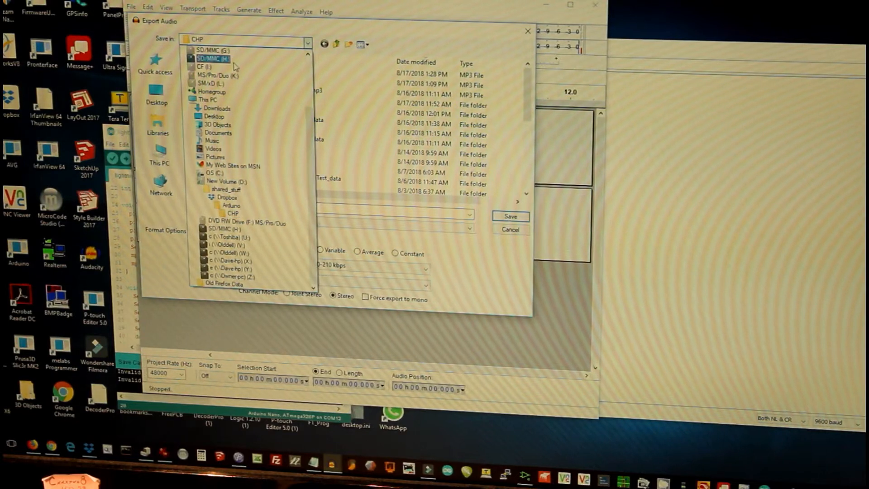
pyautogui.click(214, 59)
pyautogui.doubleClick(200, 67)
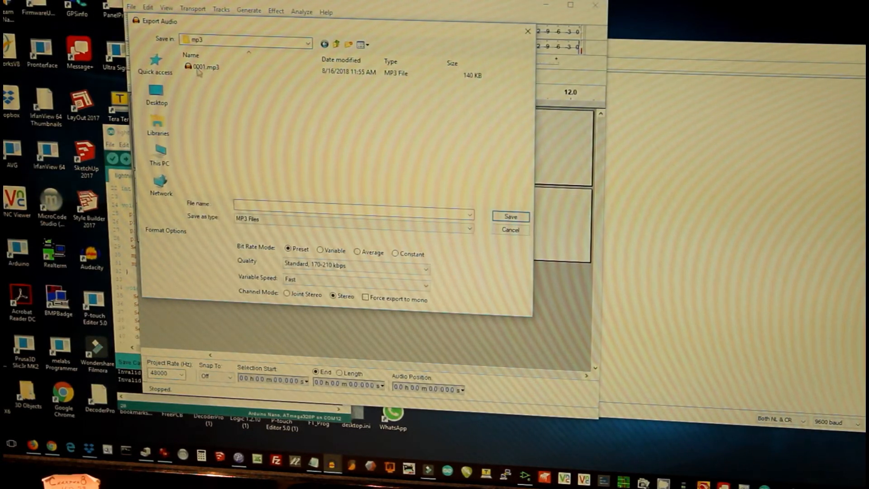
# Save as 0001.mp3, replacing the existing file, and accept the metadata unchanged.
pyautogui.click(203, 68)
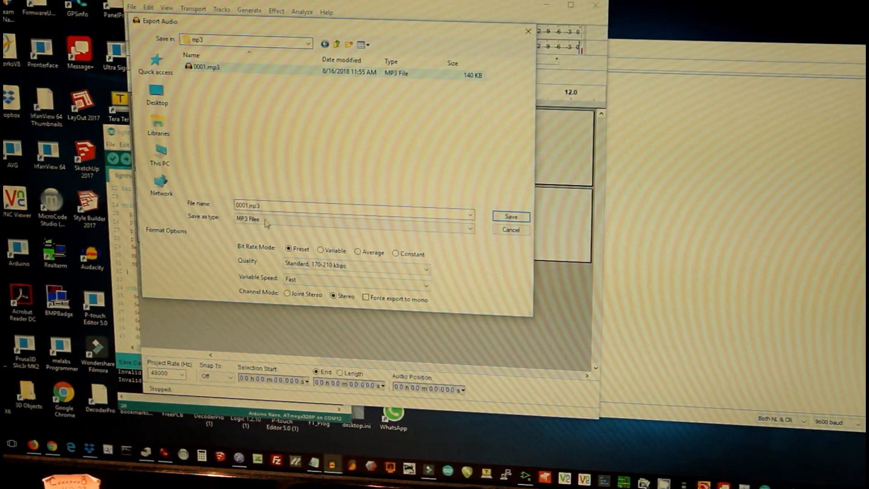
pyautogui.click(241, 203)
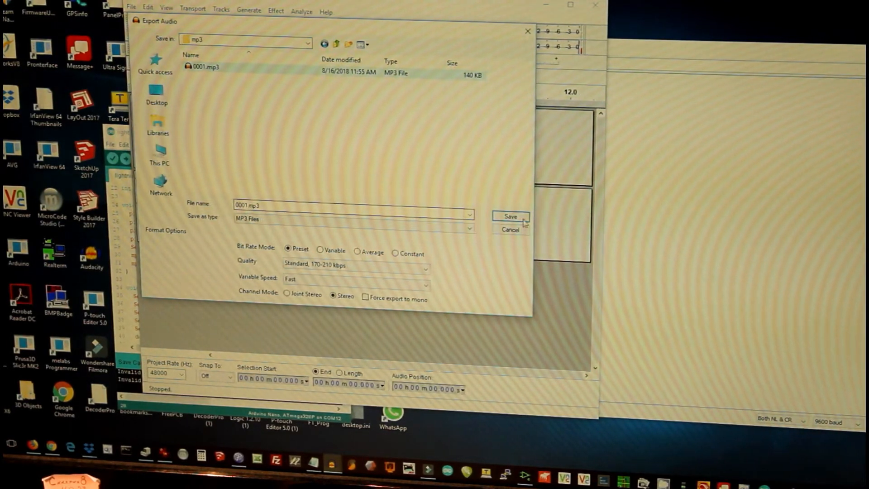
pyautogui.click(510, 216)
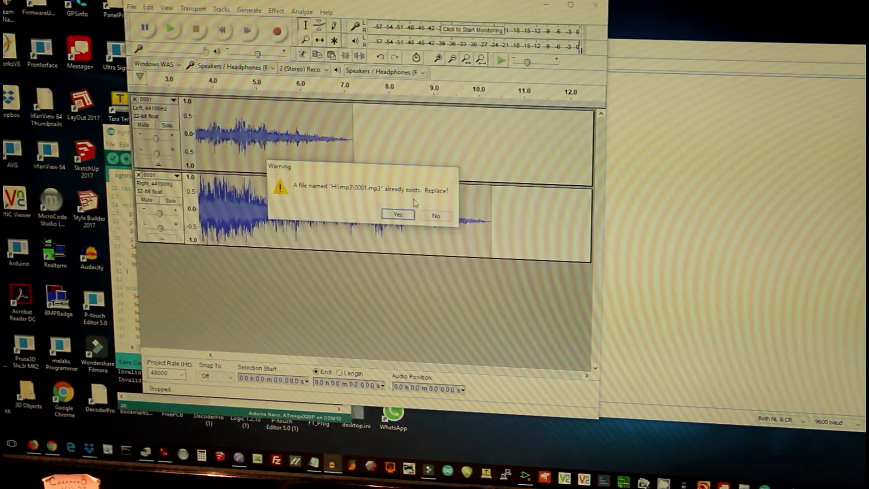
pyautogui.click(389, 215)
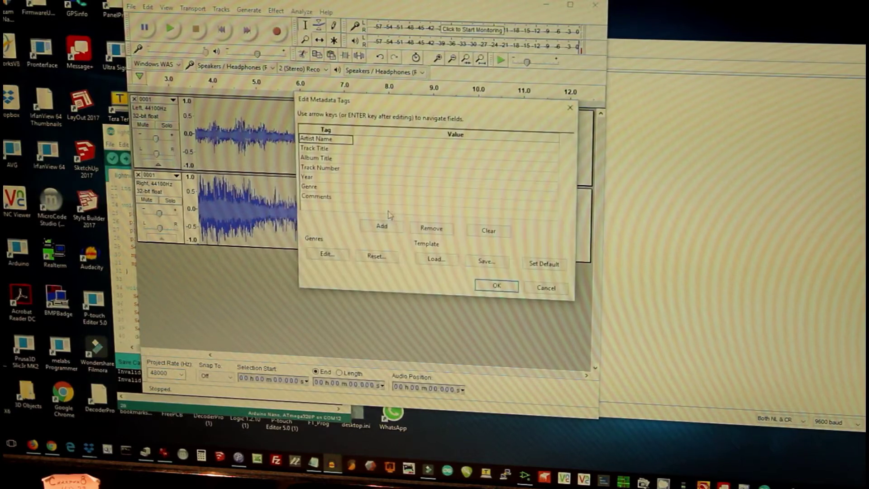
pyautogui.click(497, 287)
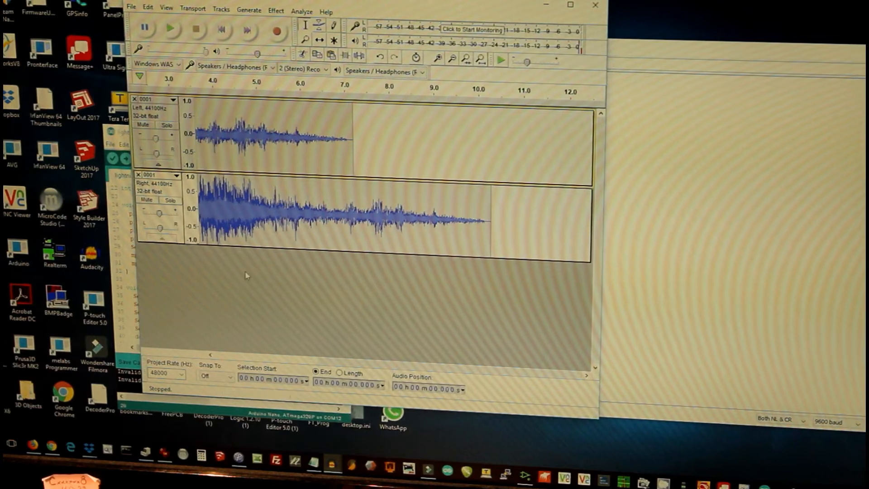
pyautogui.hscroll(-3, 394, 176)
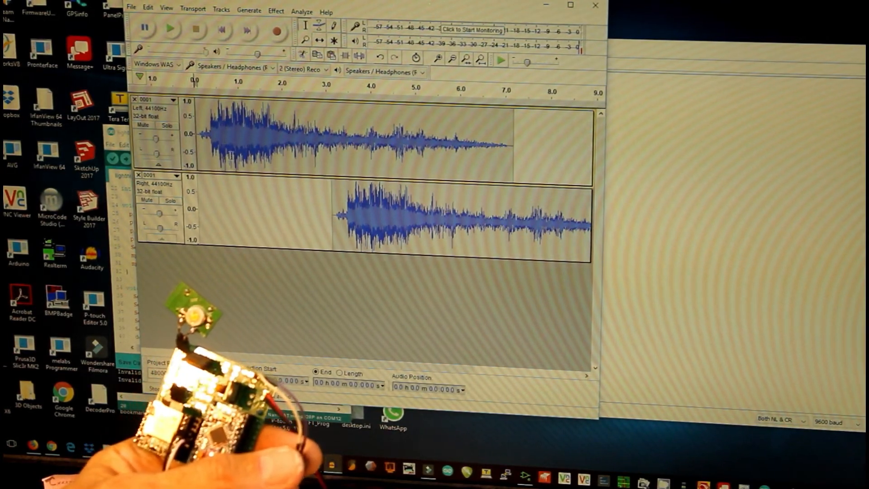
# Mute the Left track and play the clip so only the delayed Right channel sounds.
pyautogui.click(144, 125)
pyautogui.click(143, 126)
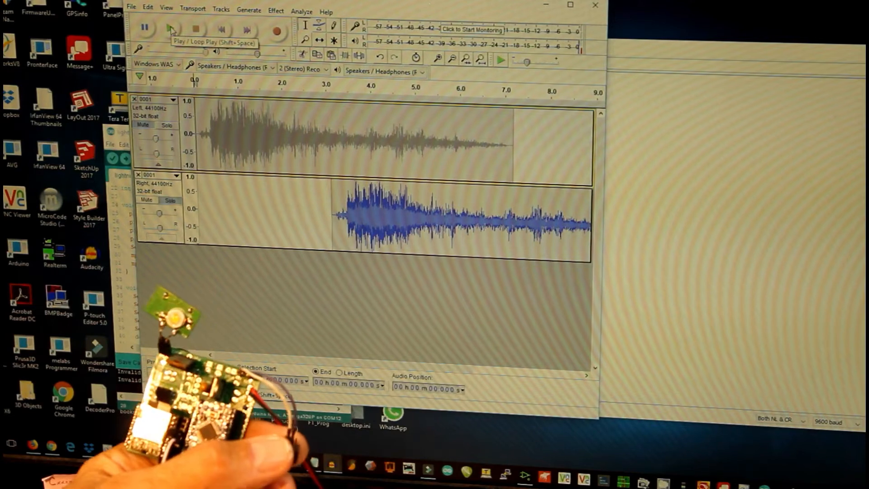
pyautogui.click(171, 29)
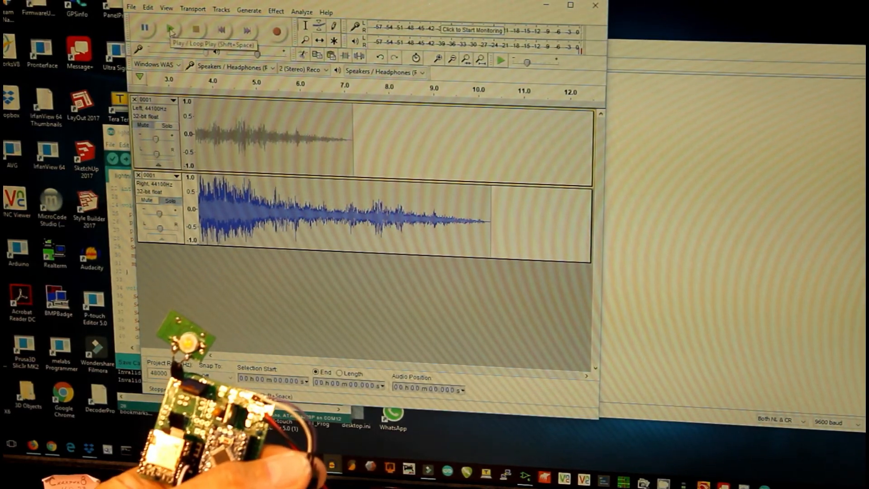
pyautogui.click(171, 30)
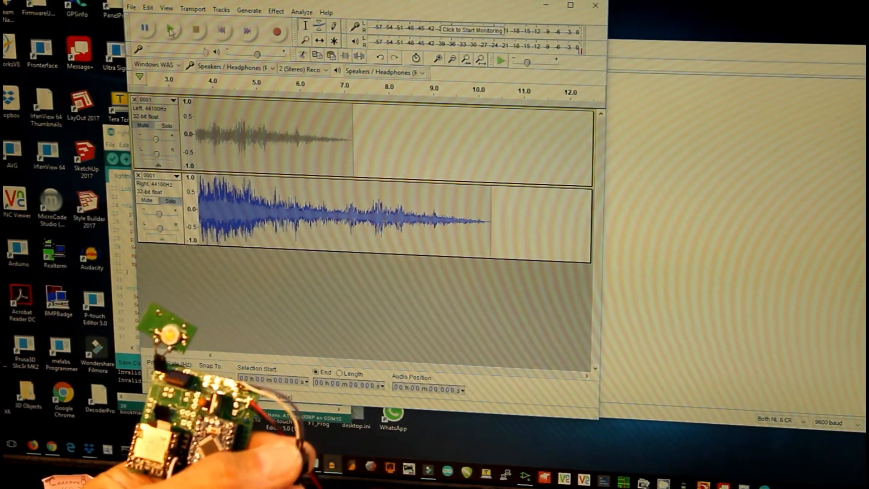
pyautogui.click(171, 30)
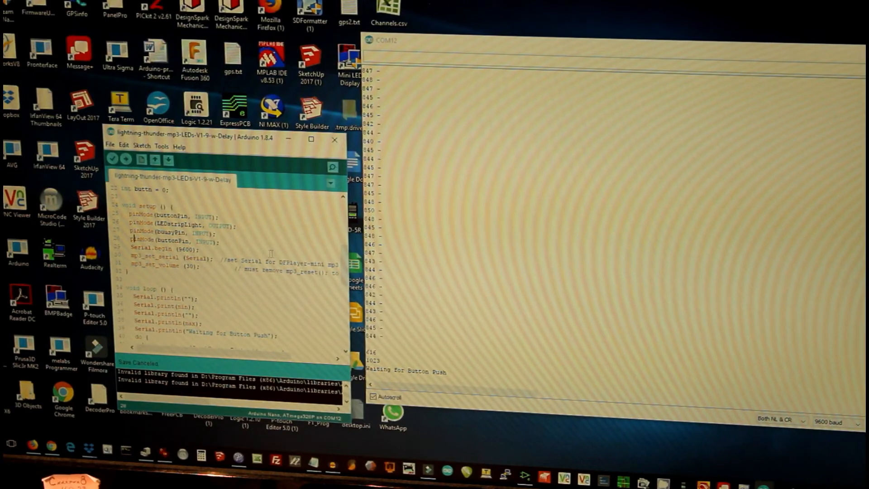
pyautogui.scroll(-3, 252, 248)
pyautogui.scroll(-3, 248, 249)
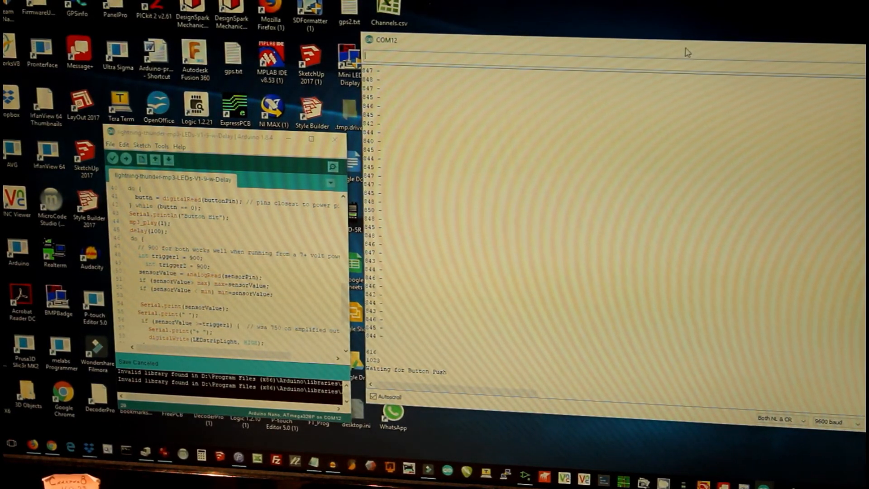
# Put the COM12 serial monitor at upper left and the thunder sketch editor on the right.
pyautogui.moveTo(689, 41); pyautogui.dragTo(431, 27)
pyautogui.click(187, 400)
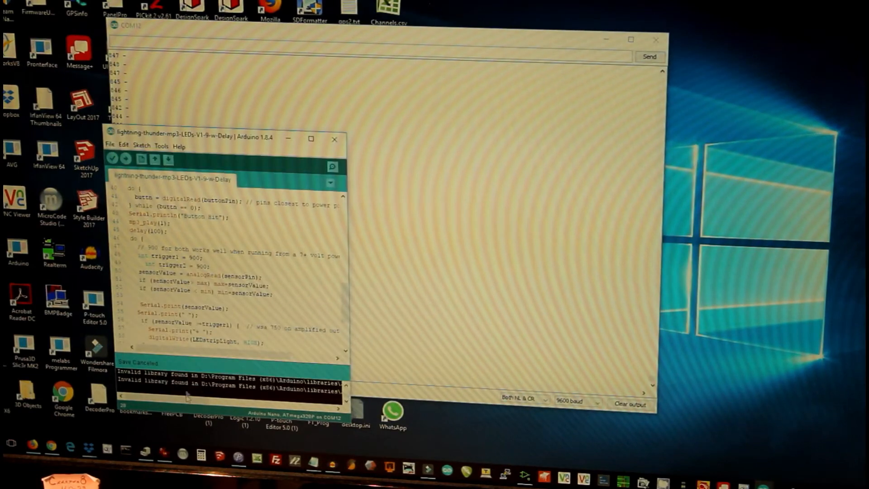
pyautogui.moveTo(155, 138); pyautogui.dragTo(581, 135)
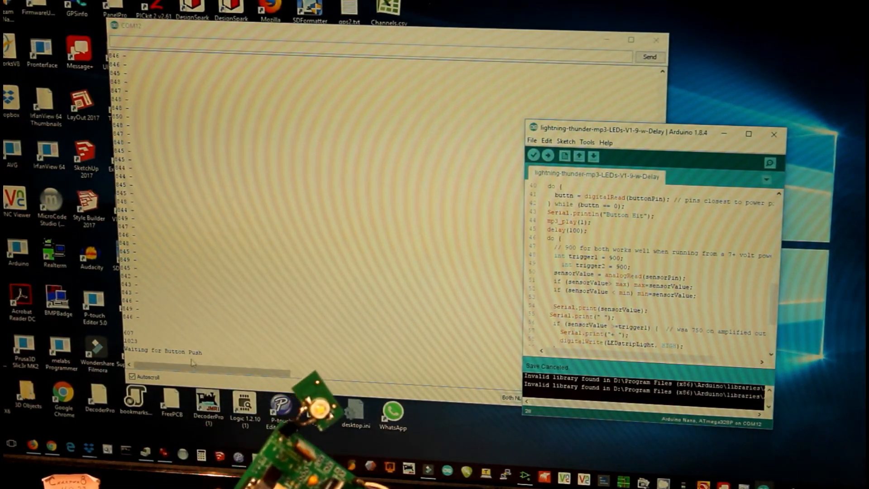
# Review the latest serial readings, then move the sketch editor back to the screen centre.
pyautogui.moveTo(287, 25); pyautogui.dragTo(443, 4)
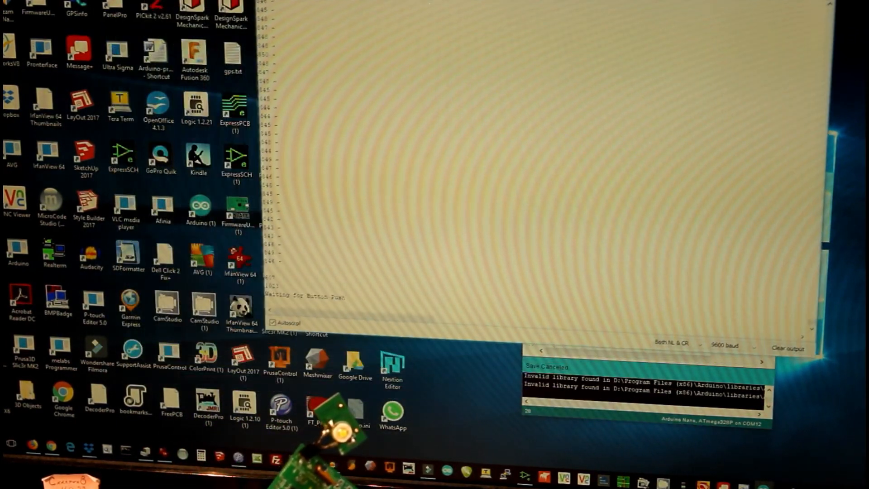
pyautogui.moveTo(353, 294); pyautogui.dragTo(265, 276)
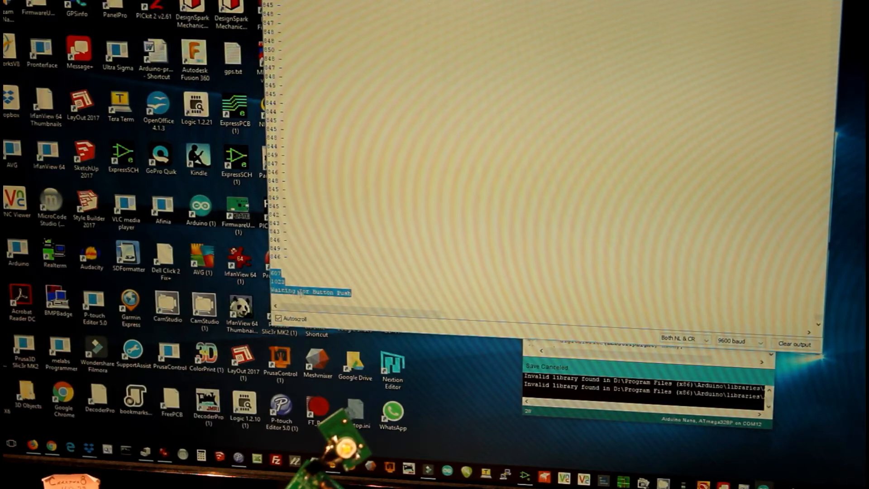
pyautogui.click(346, 294)
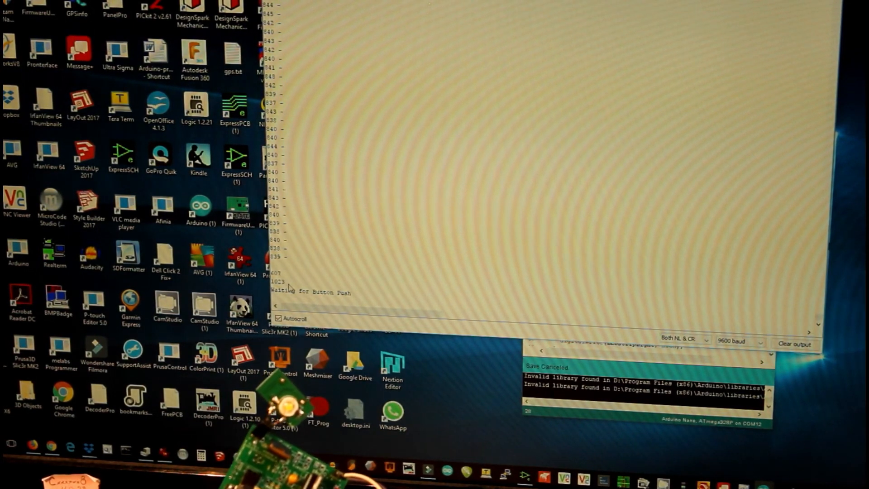
pyautogui.click(652, 390)
pyautogui.moveTo(585, 132); pyautogui.dragTo(395, 84)
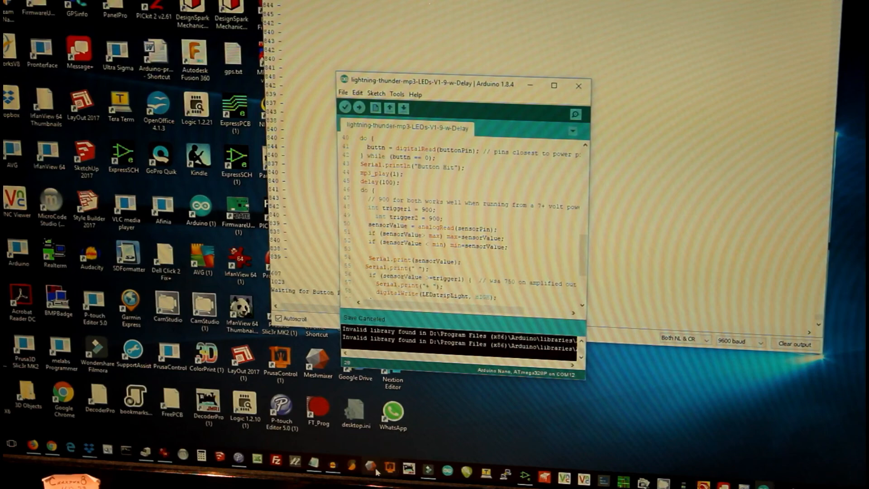
pyautogui.moveTo(331, 464)
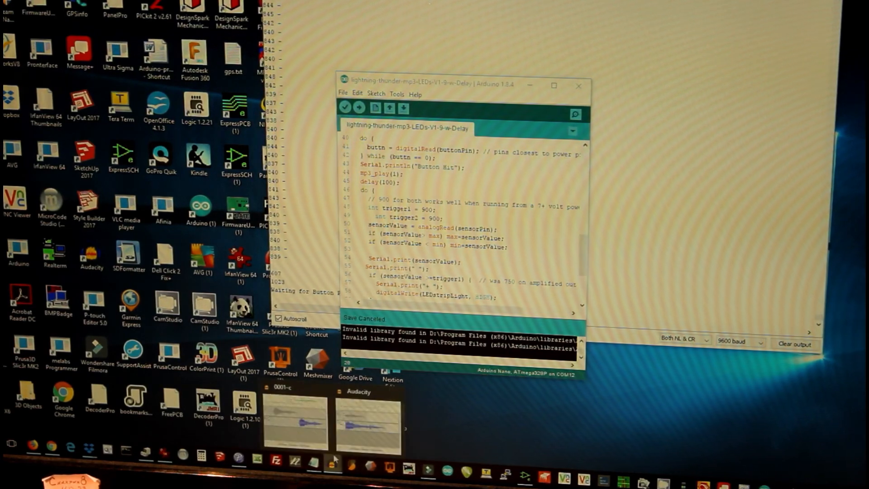
# Switch back to Audacity from the taskbar and move its window to the right.
pyautogui.click(292, 421)
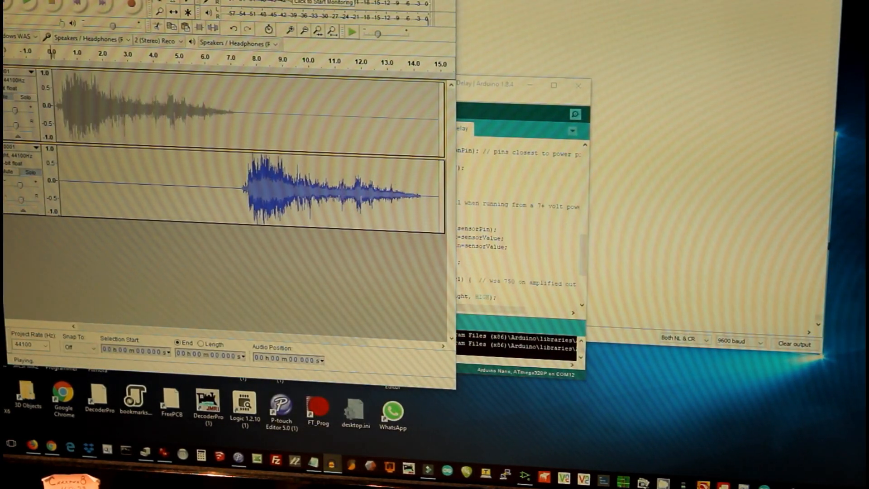
pyautogui.moveTo(307, 4); pyautogui.dragTo(431, 3)
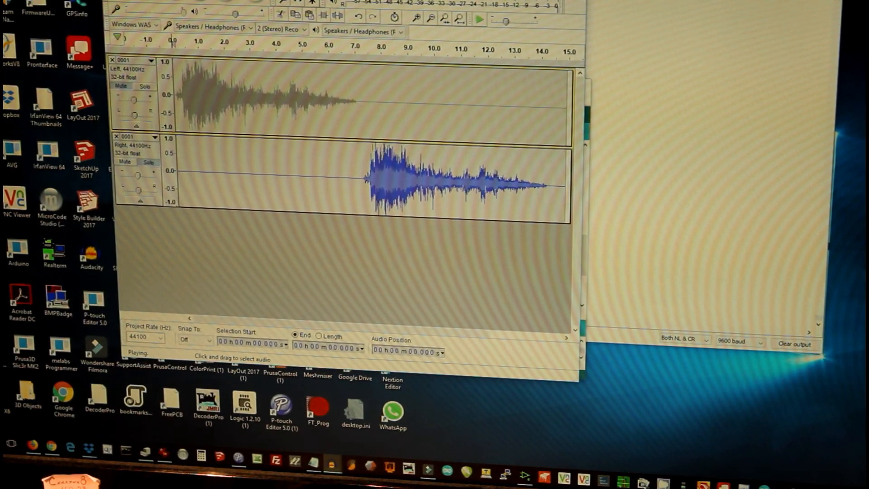